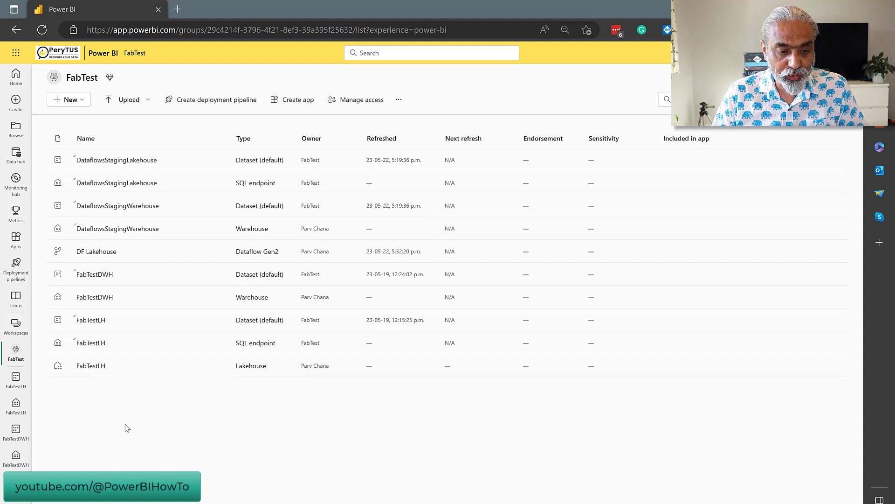
Open the FabTestDWH warehouse and show its Get data options
left_click(94, 298)
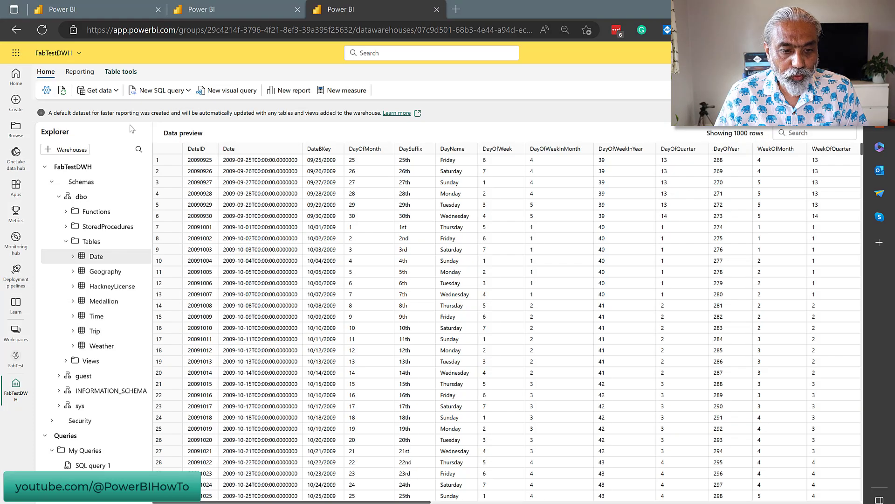
left_click(117, 92)
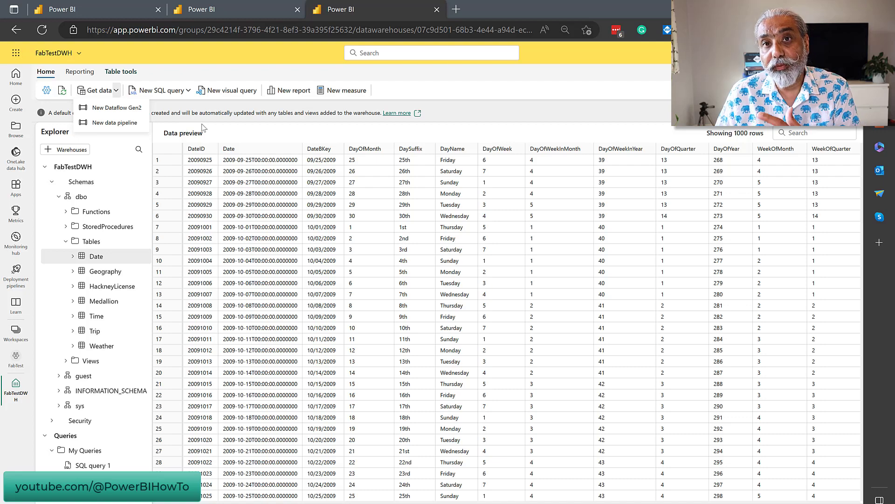
Create a new data pipeline named DP Whse instead of the default pipeline1
left_click(114, 123)
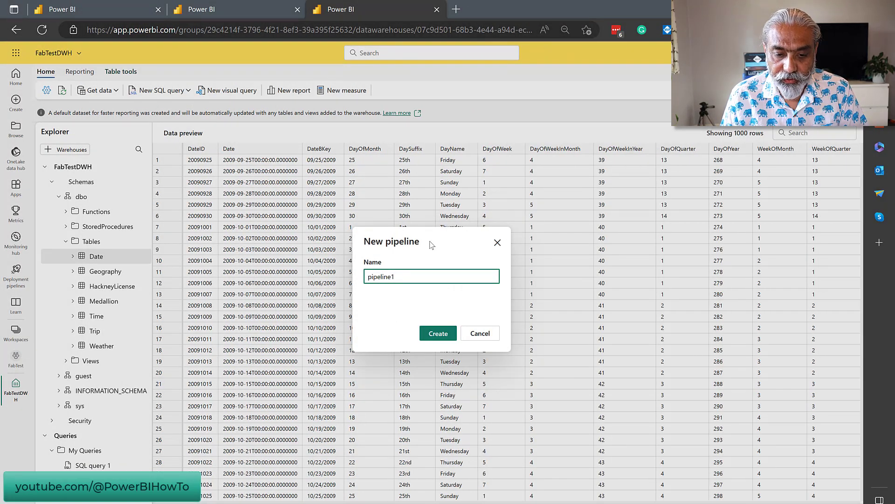
key("ctrl+a")
type("DP ")
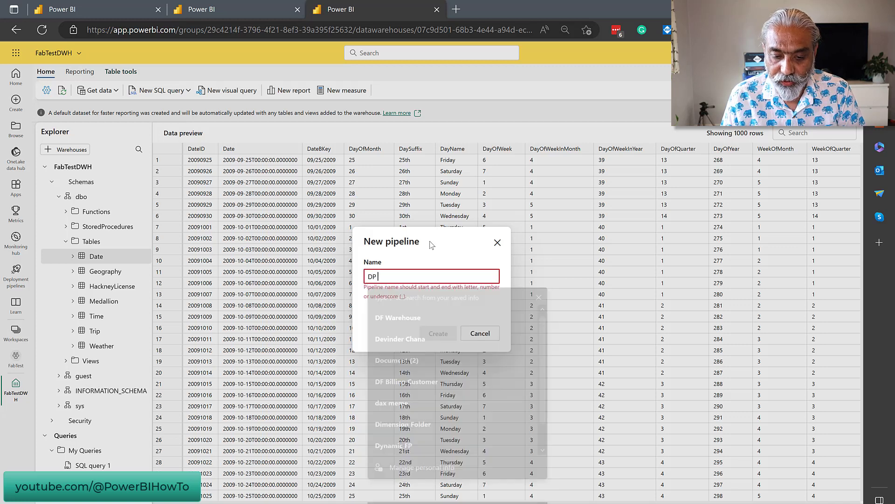
type("Whse")
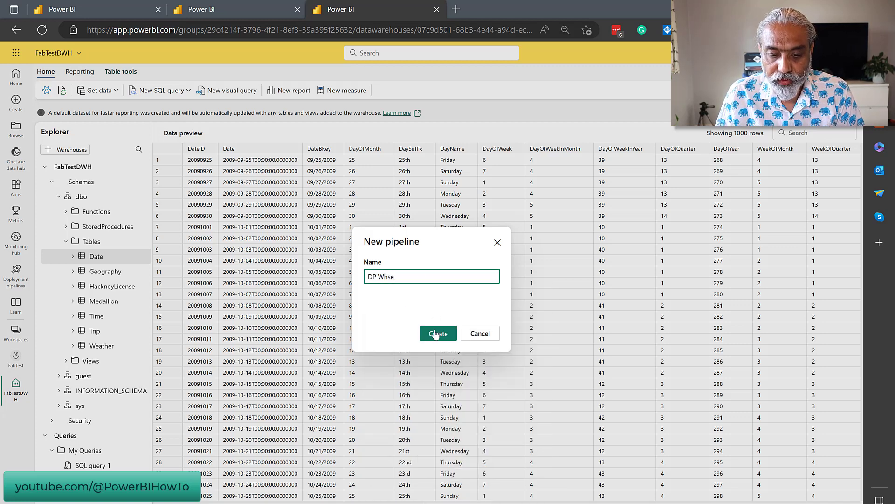
left_click(438, 333)
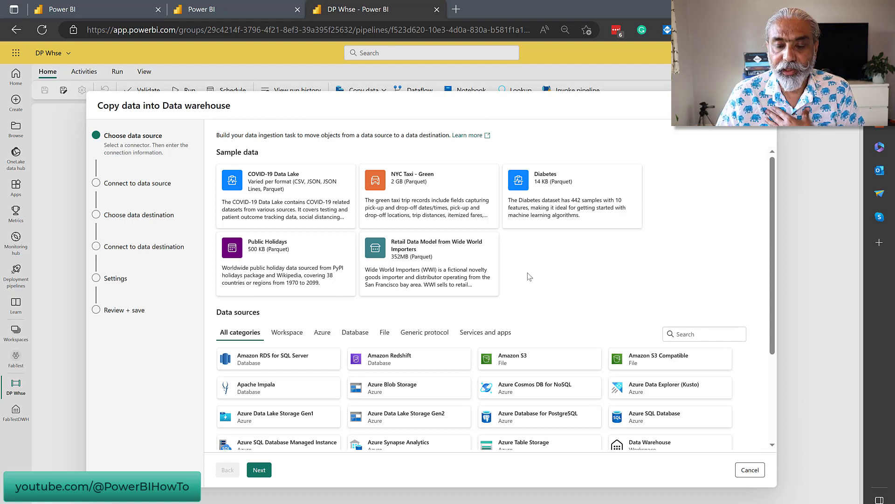
scroll(530, 277, "down", 2)
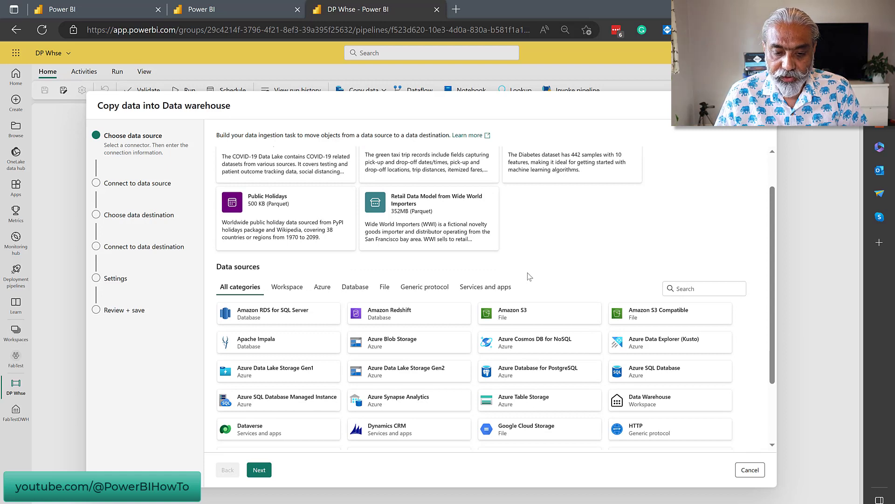
scroll(529, 277, "down", 2)
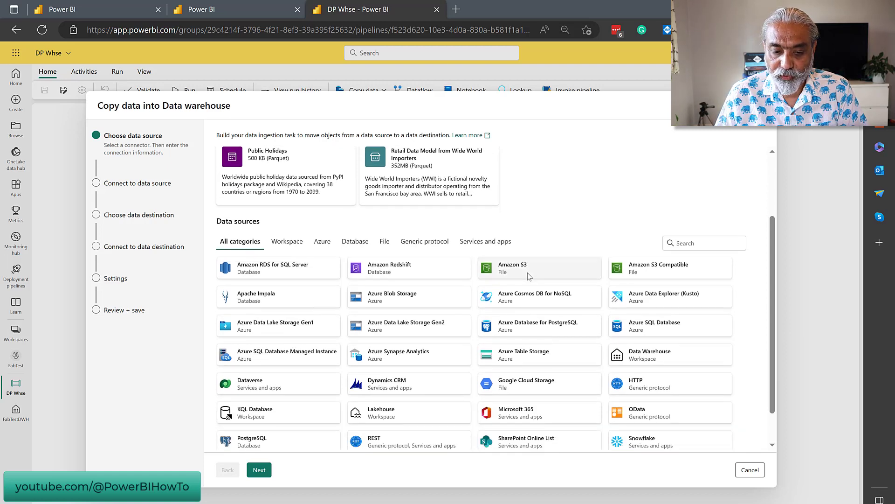
scroll(530, 277, "down", 2)
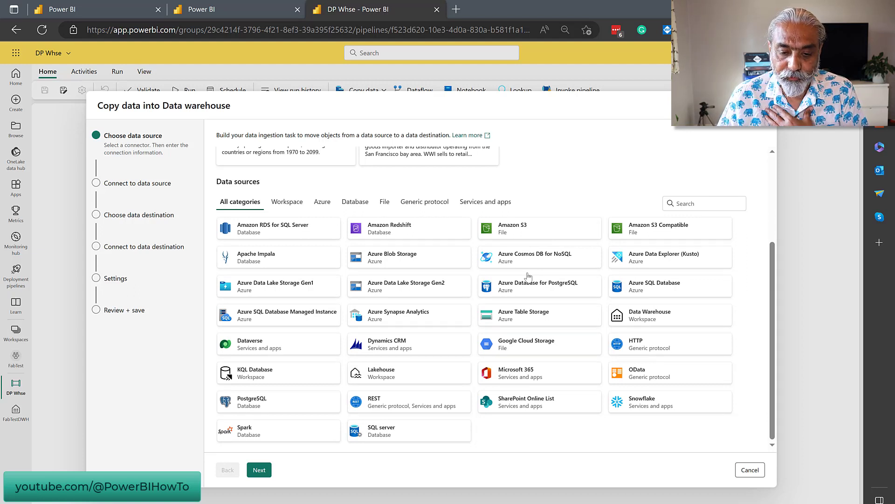
scroll(530, 278, "up", 2)
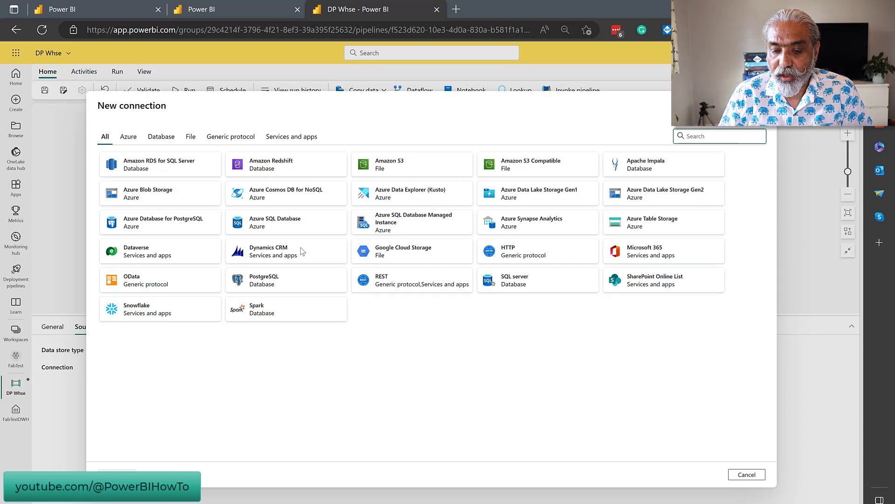
Use the existing blob storage connection as source and select Stock Excel Data Type.xlsx from fabtest
left_click(747, 474)
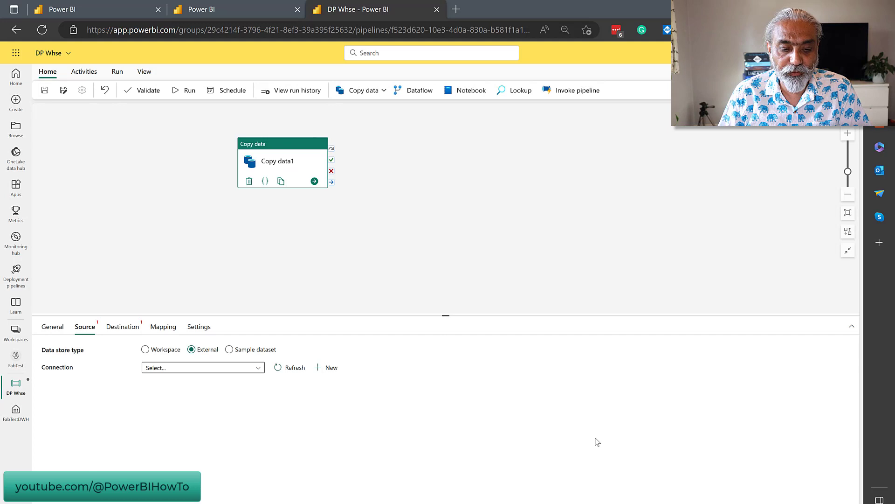
left_click(245, 370)
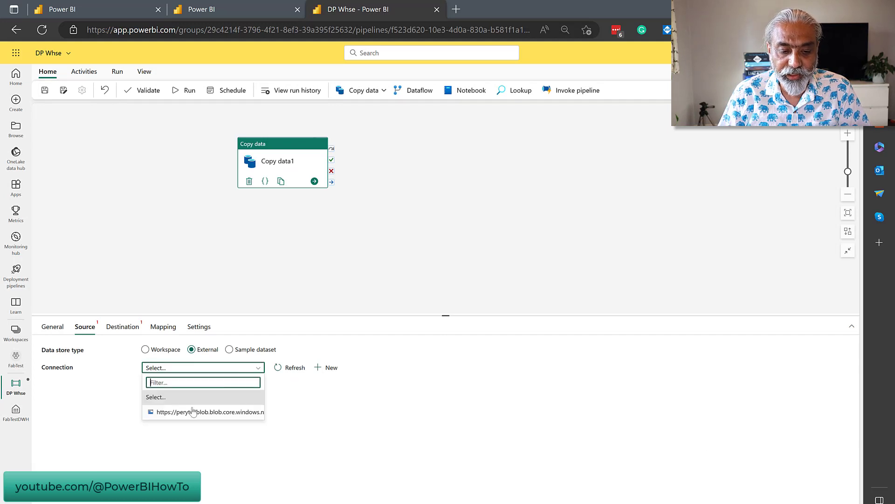
left_click(187, 412)
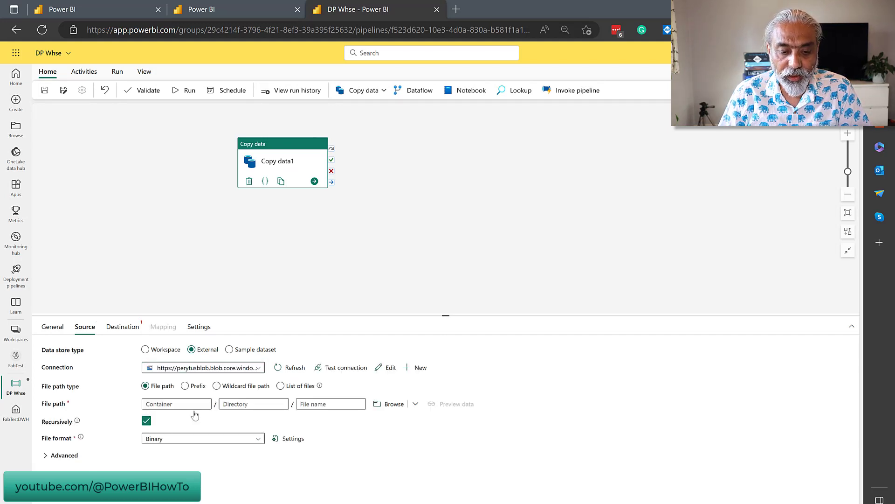
left_click(392, 405)
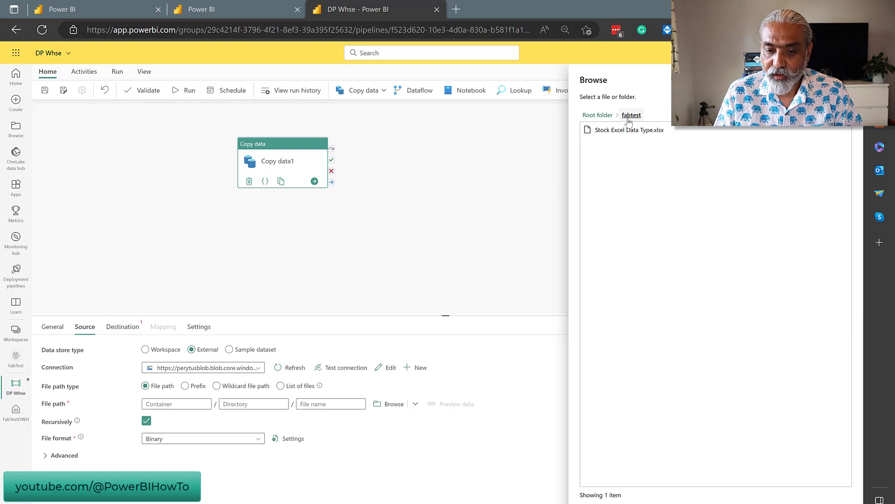
left_click(614, 133)
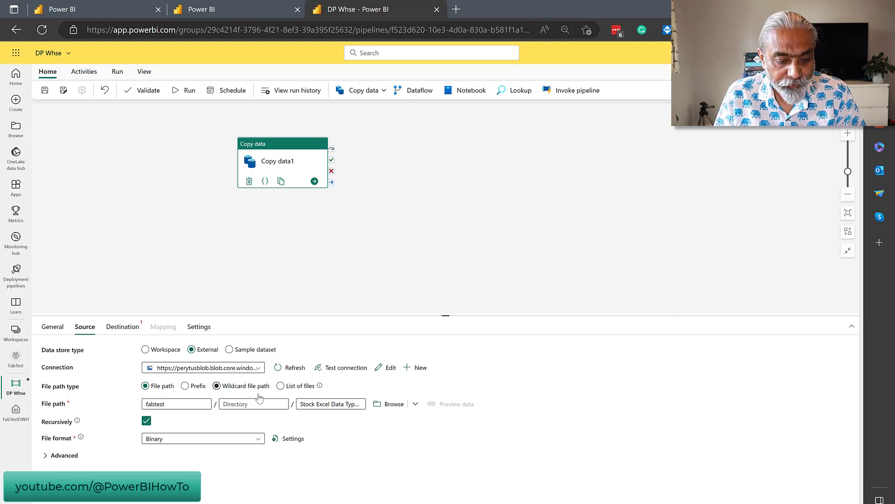
Set the source file format to Excel and choose Sheet1 as the source sheet
left_click(231, 439)
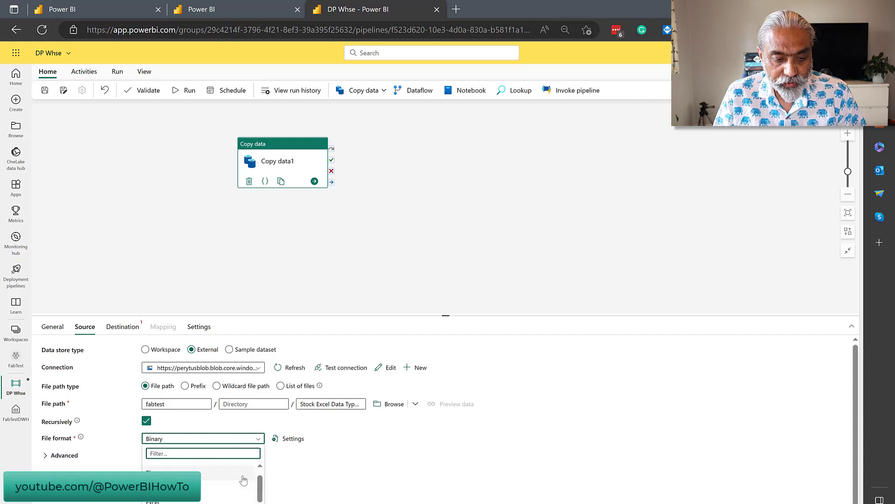
scroll(244, 480, "down", 2)
left_click(213, 479)
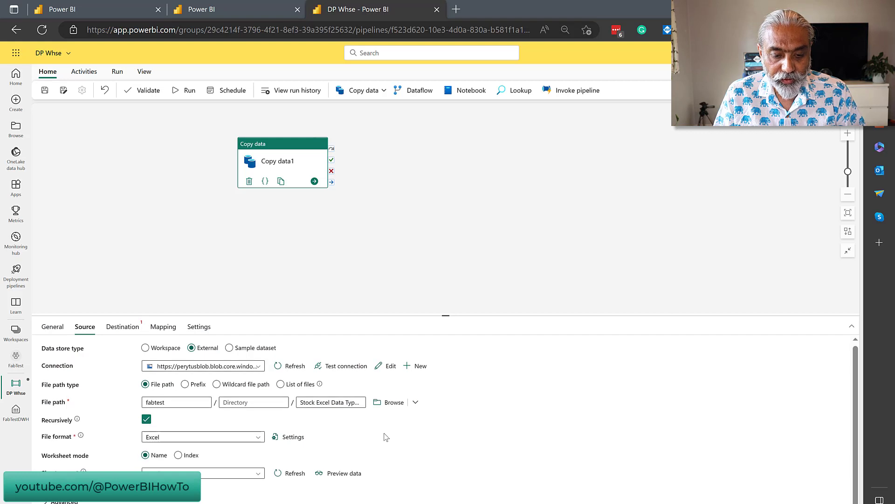
left_click(342, 474)
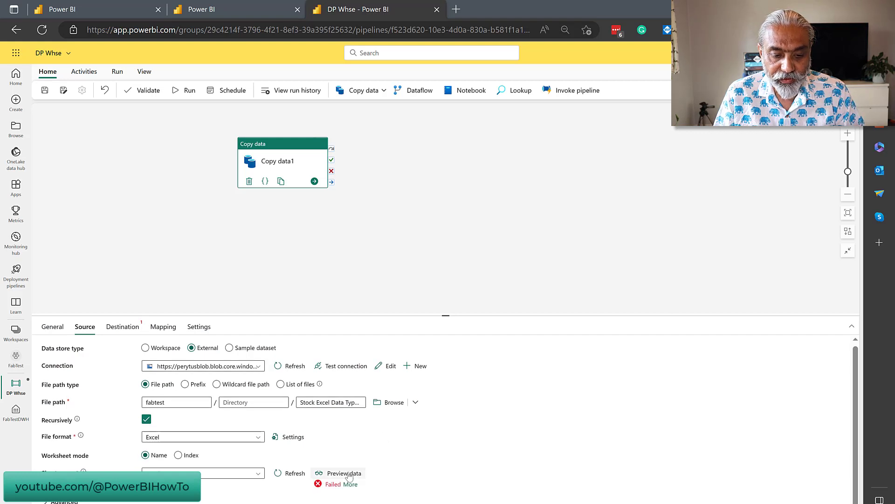
left_click(229, 474)
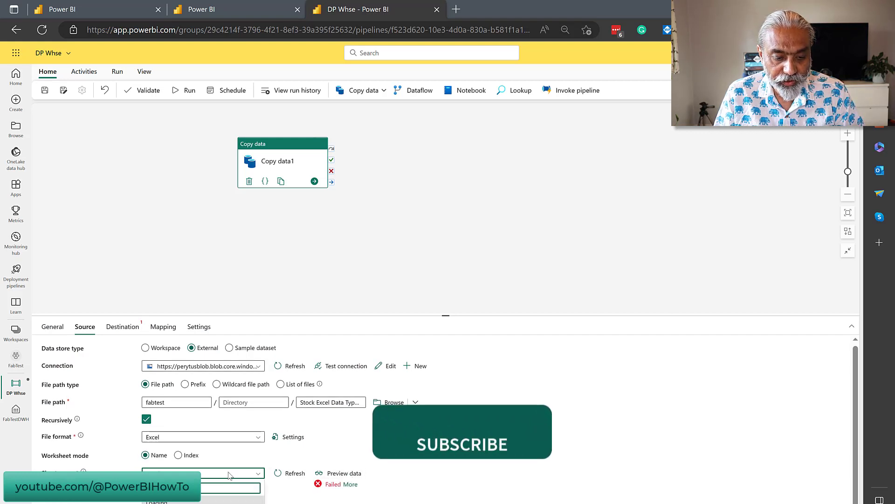
scroll(229, 474, "down", 1)
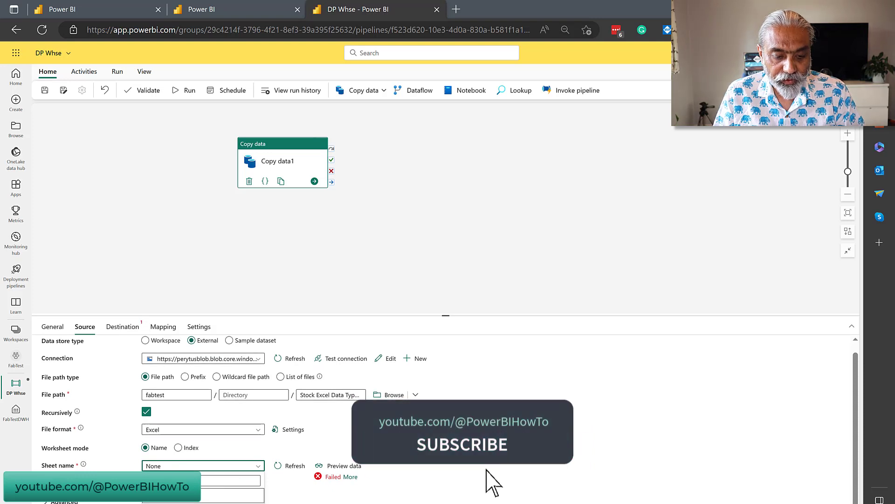
left_click(203, 480)
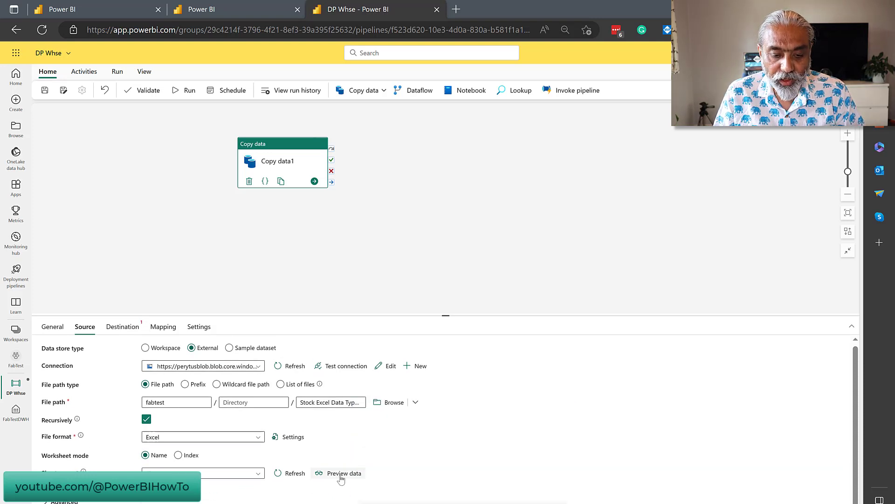
Preview the Sheet1 stock data and close the preview
left_click(341, 474)
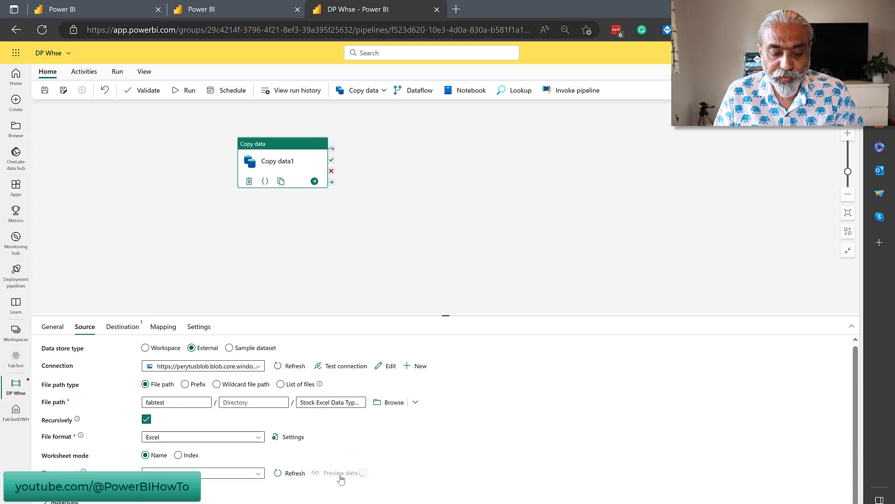
left_click(499, 240)
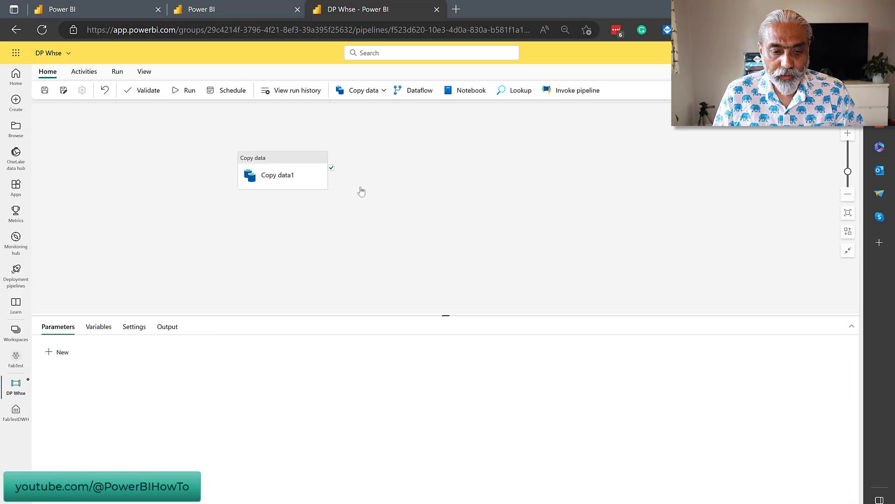
left_click(294, 161)
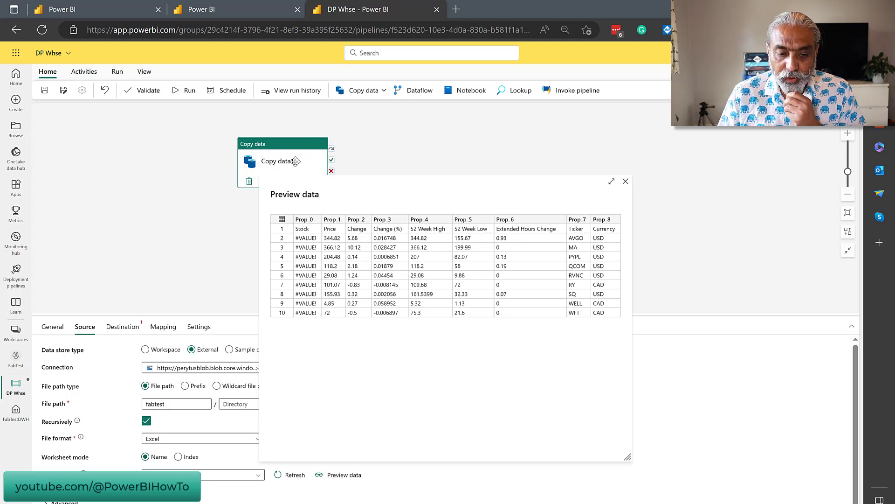
left_click(624, 181)
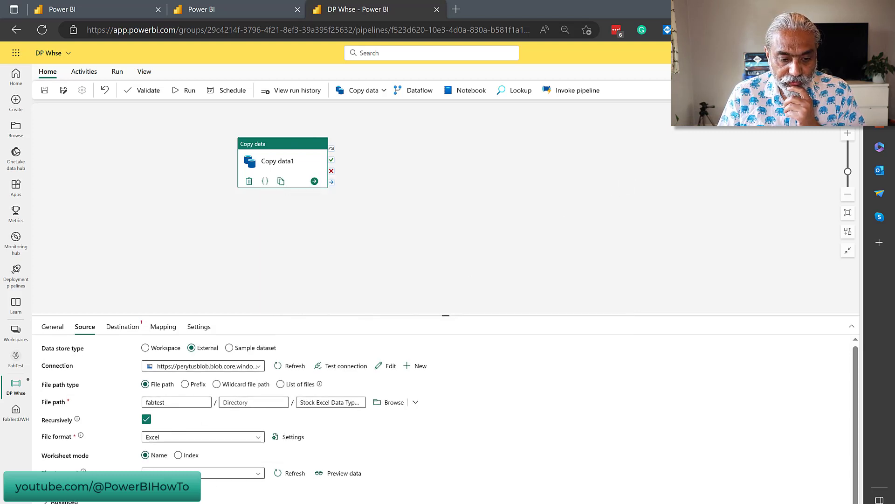
scroll(288, 389, "down", 3)
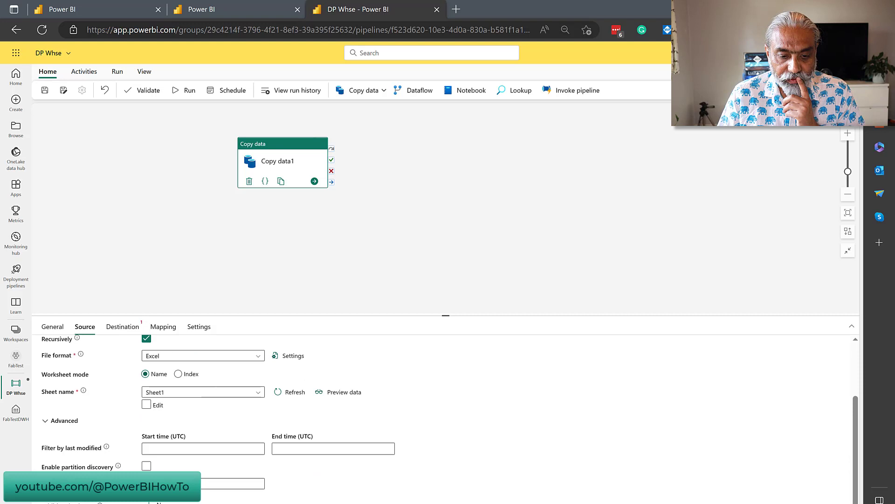
scroll(289, 389, "up", 1)
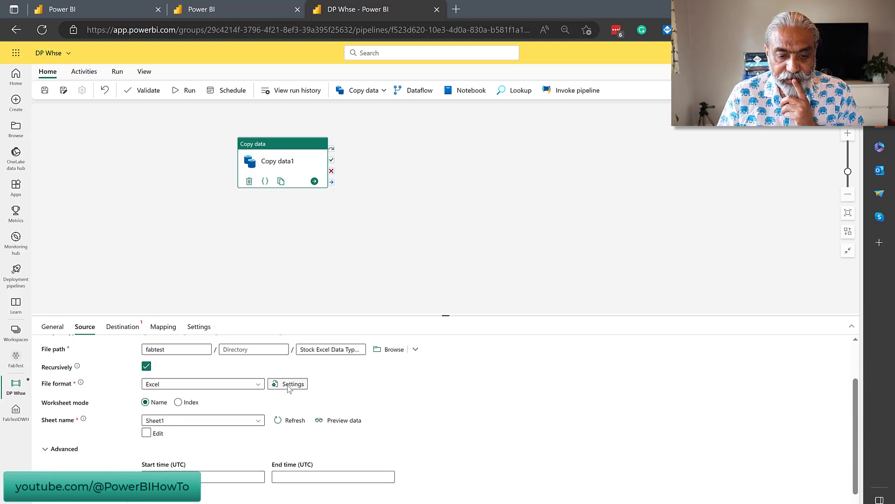
Enable First row as header in the Excel format settings and preview the resulting stock rows
left_click(288, 385)
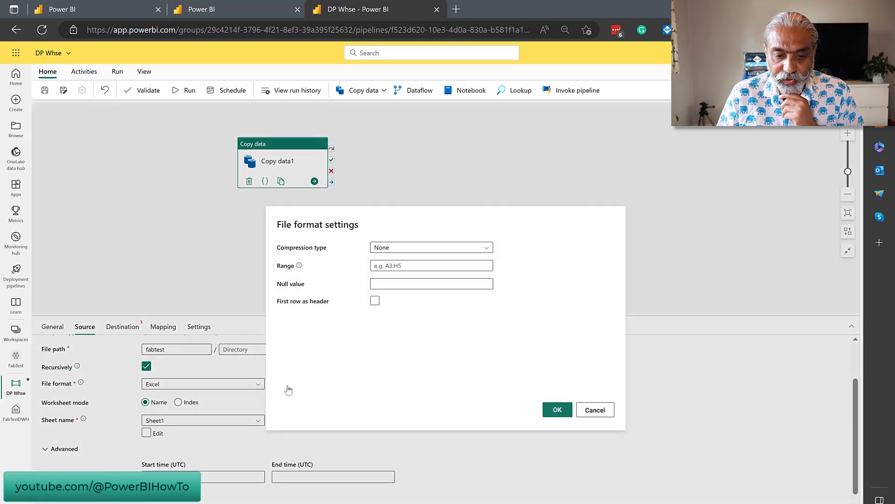
left_click(375, 301)
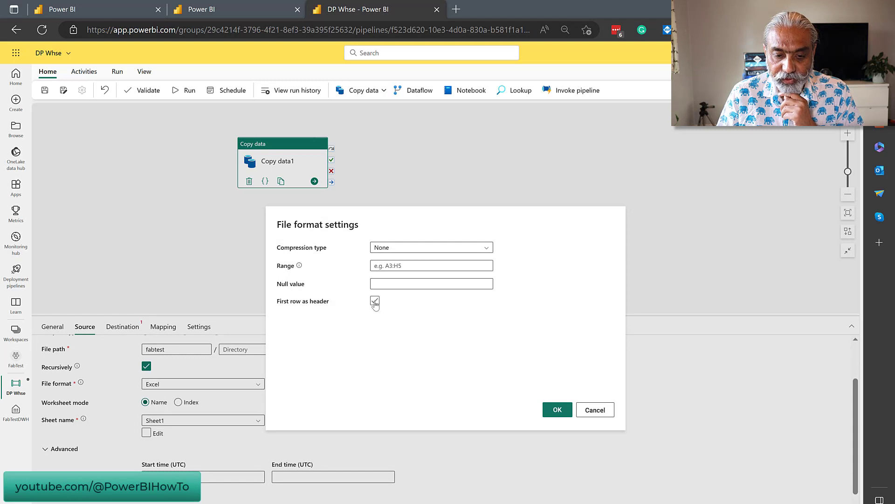
left_click(558, 410)
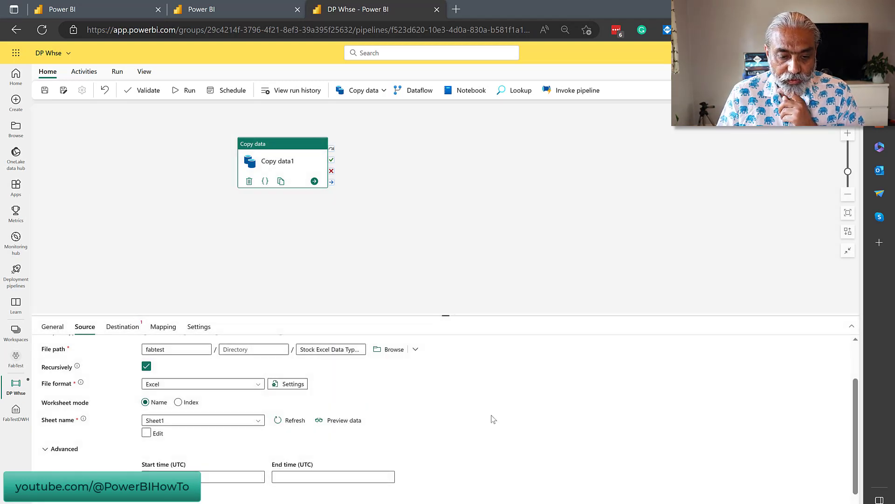
left_click(336, 420)
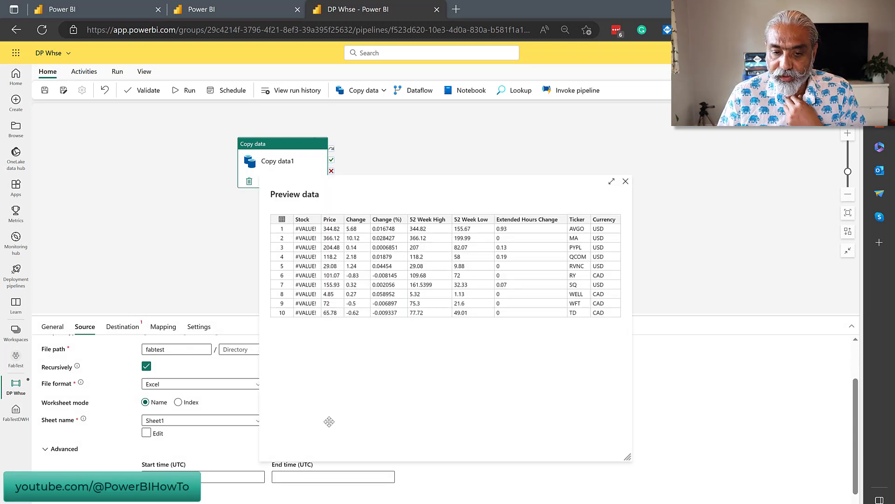
left_click(626, 181)
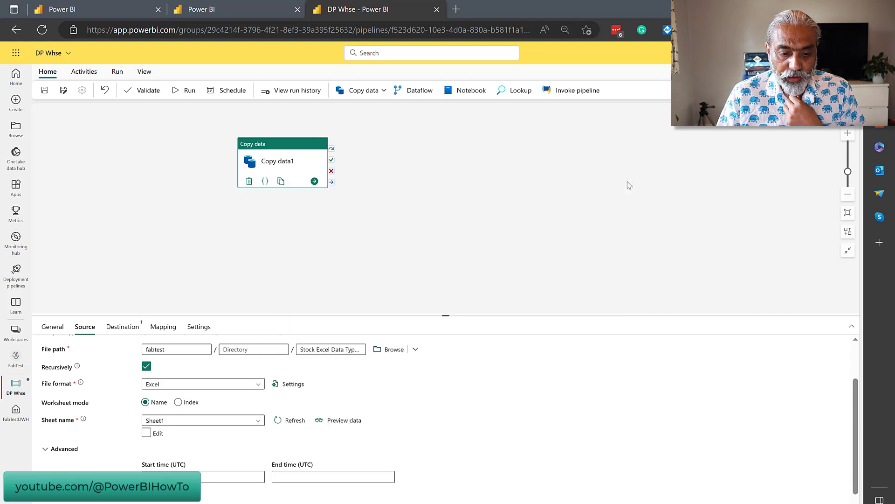
Set the destination to a Data Warehouse store using the FabTestDWH warehouse
left_click(125, 327)
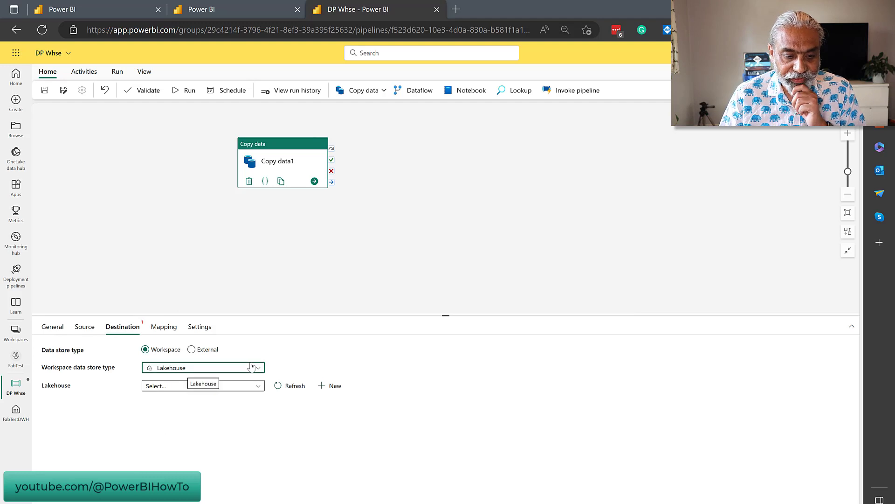
left_click(202, 367)
left_click(218, 410)
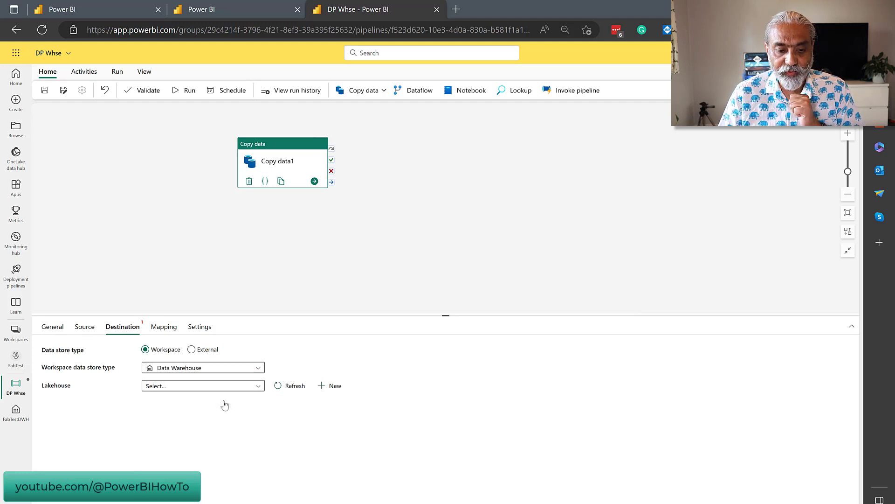
left_click(251, 389)
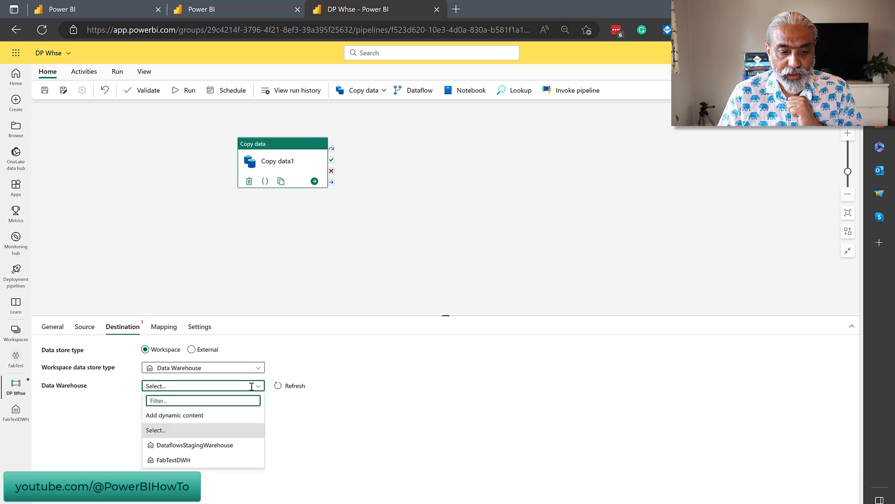
left_click(185, 460)
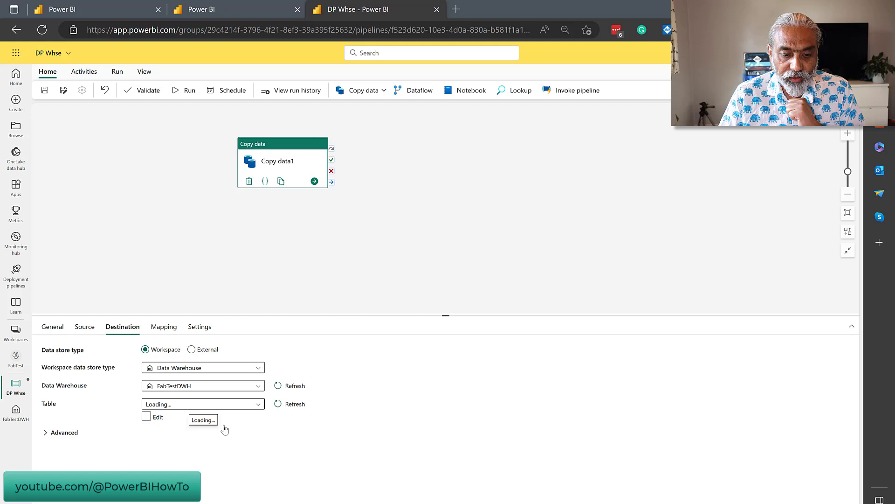
Enter destination table dbo.MyStock manually and choose Auto create table in Advanced options
left_click(249, 405)
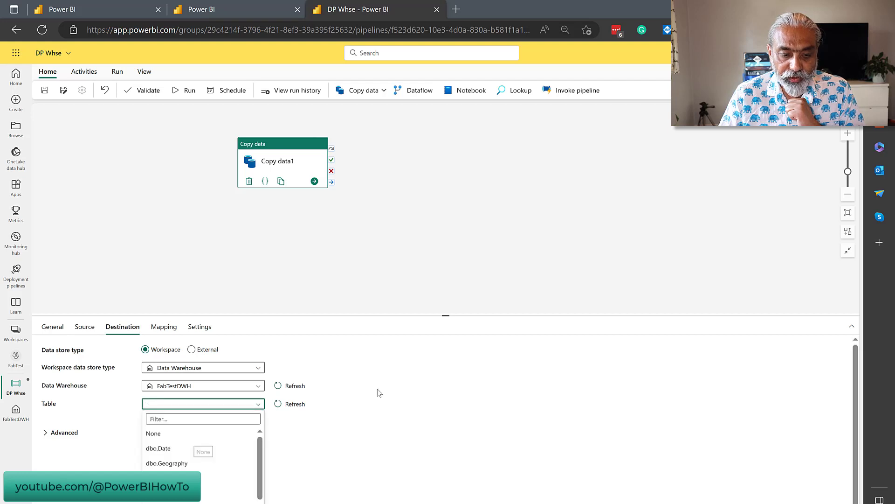
left_click(353, 393)
left_click(146, 416)
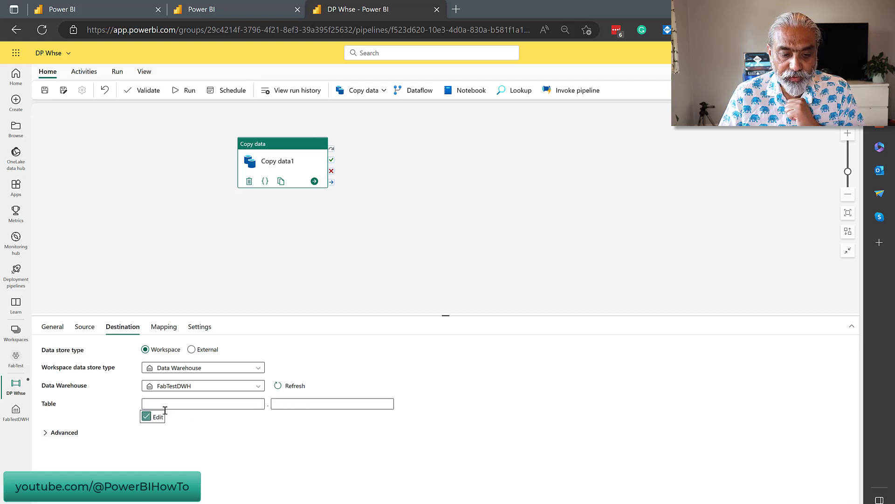
left_click(203, 402)
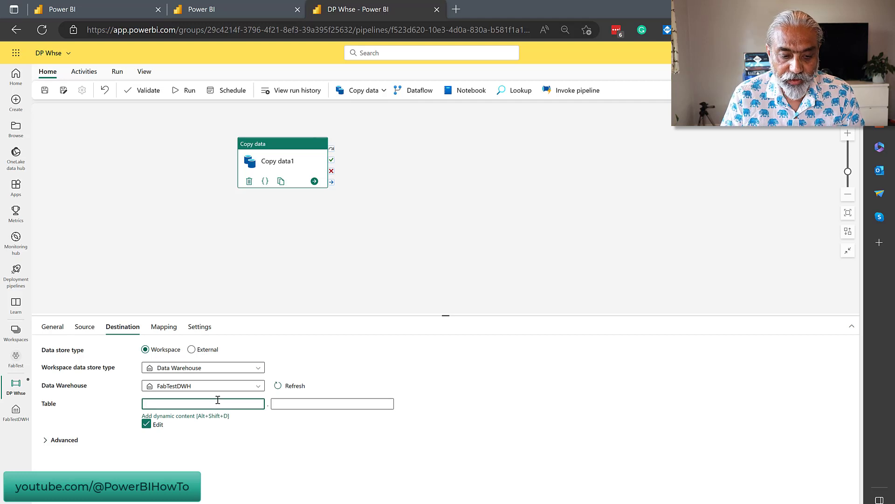
type("dbo")
key("Tab")
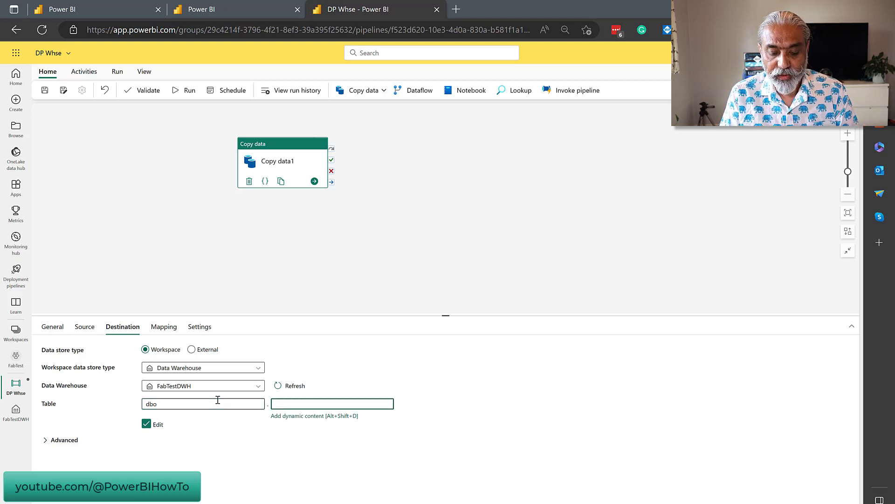
type("MyStock")
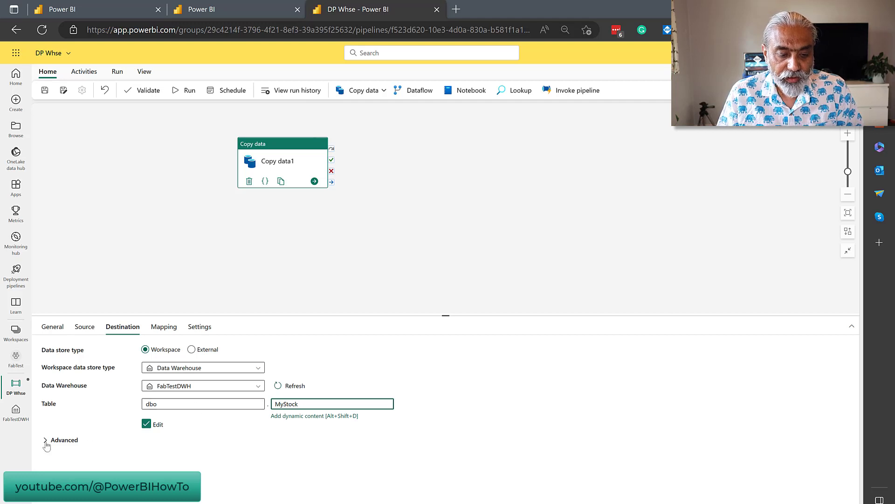
left_click(61, 441)
scroll(545, 401, "down", 3)
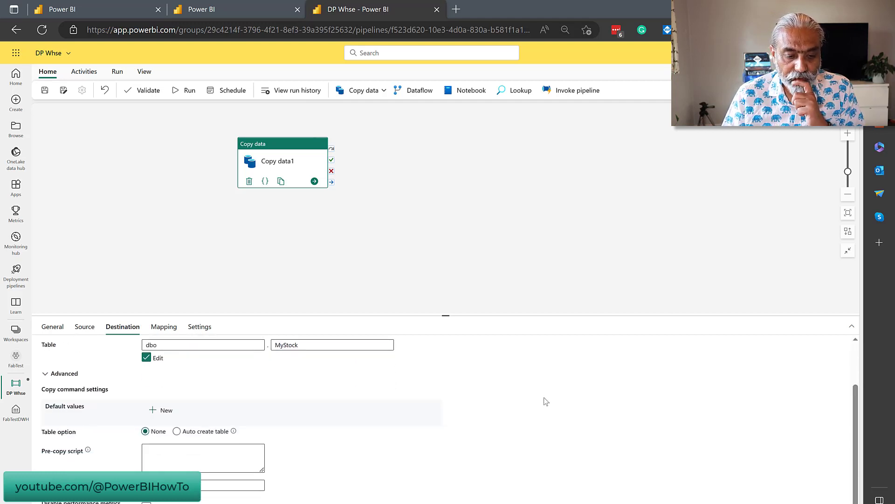
mouse_move(294, 410)
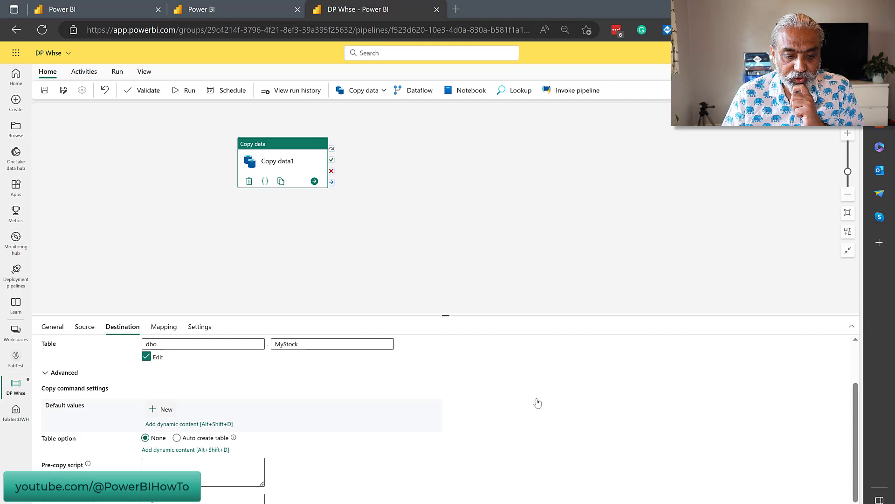
left_click(177, 438)
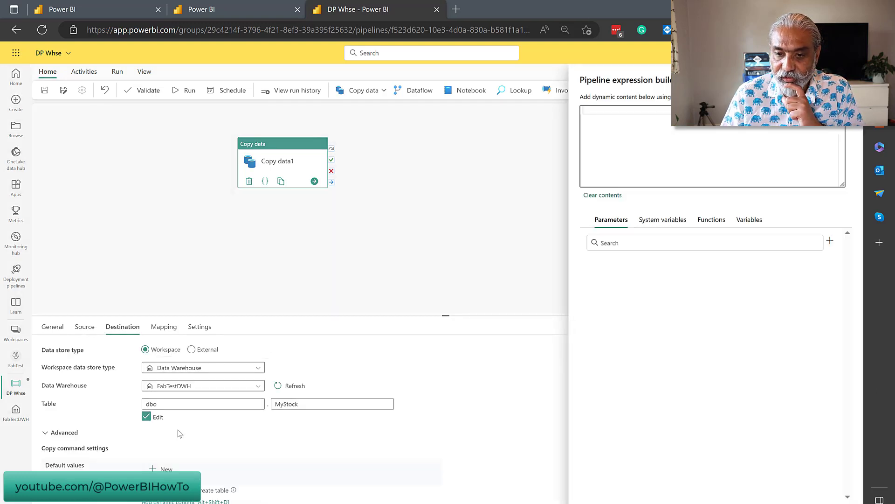
key("Escape")
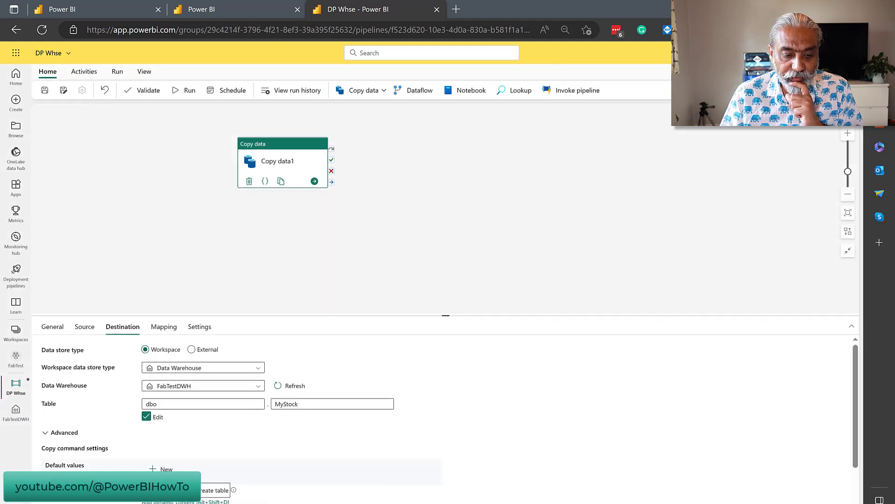
scroll(550, 437, "down", 1)
scroll(550, 437, "down", 1)
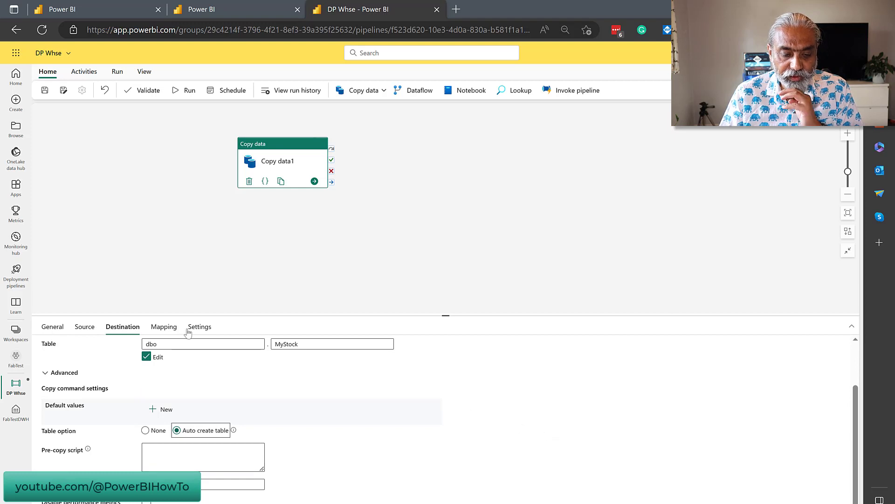
Import schemas so columns Stock through Currency map to same-named destination columns
left_click(165, 327)
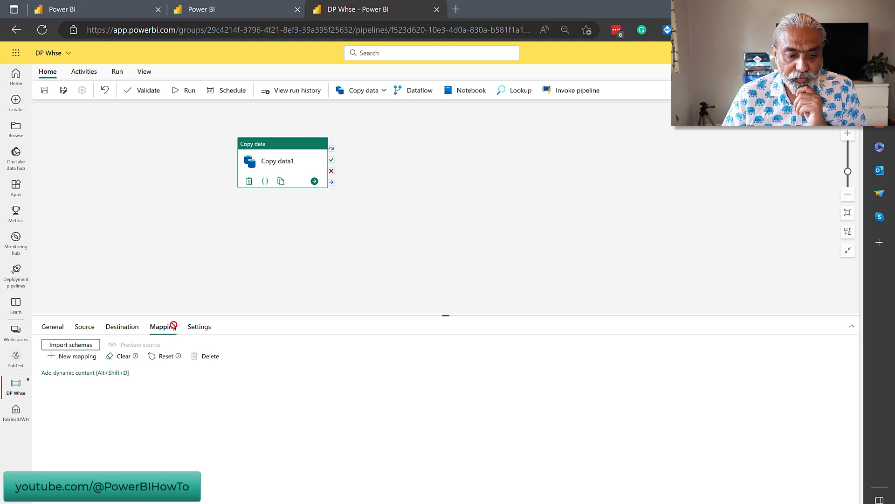
left_click(71, 344)
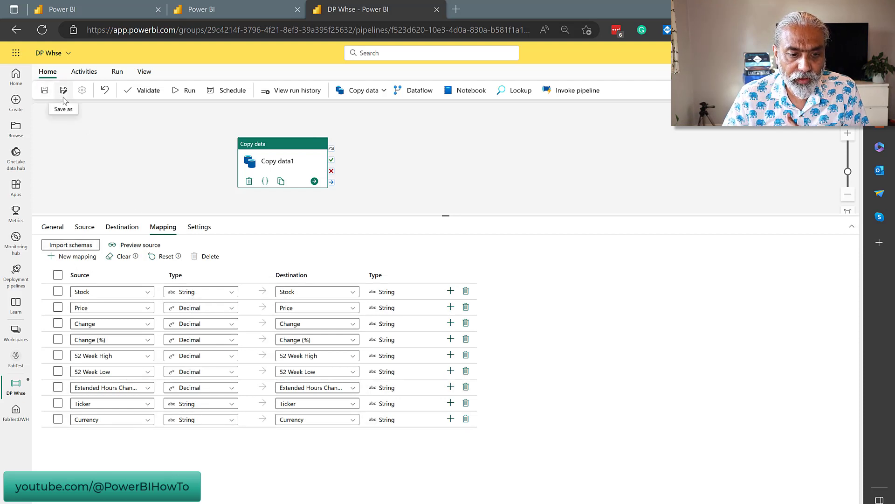
Save the DP Whse pipeline and run it until Copy data1 succeeds
left_click(45, 90)
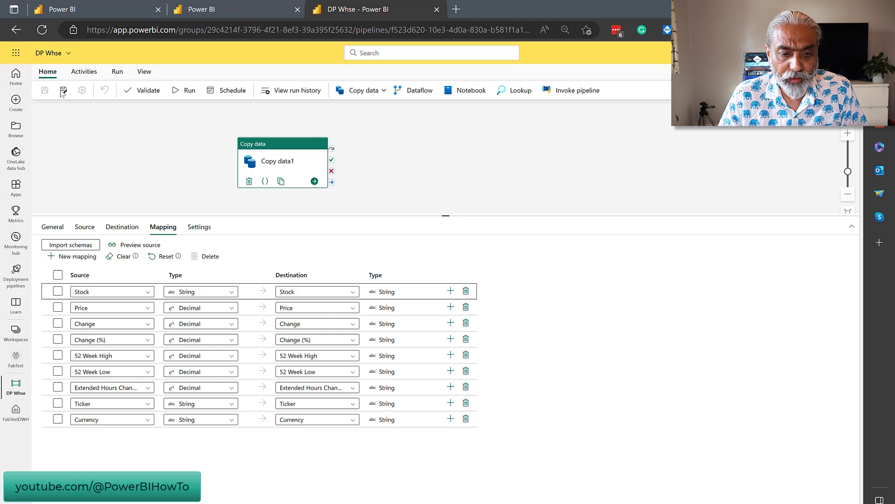
left_click(187, 91)
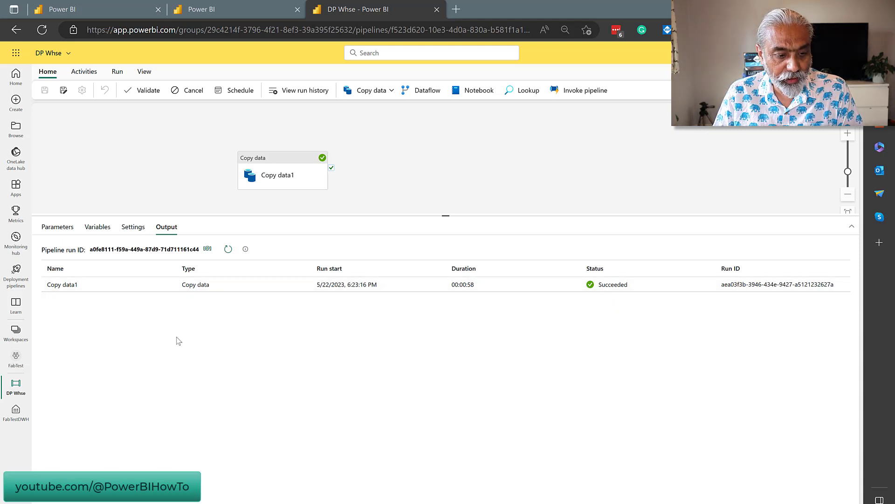
From the FabTest workspace open FabTestDWH and preview the MyStock table's rows
left_click(18, 359)
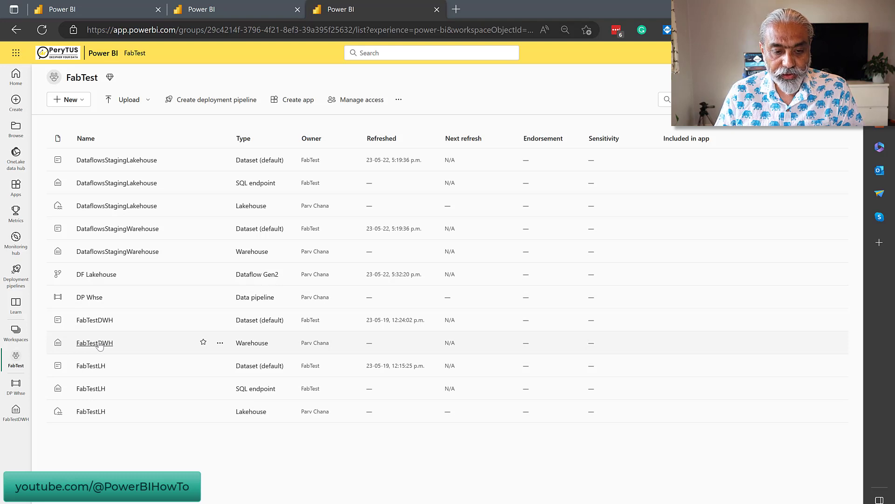
left_click(94, 342)
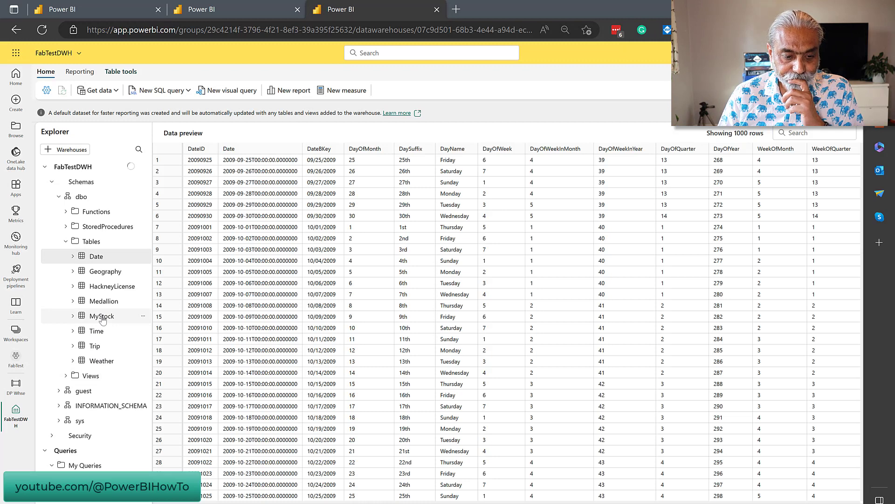
left_click(102, 316)
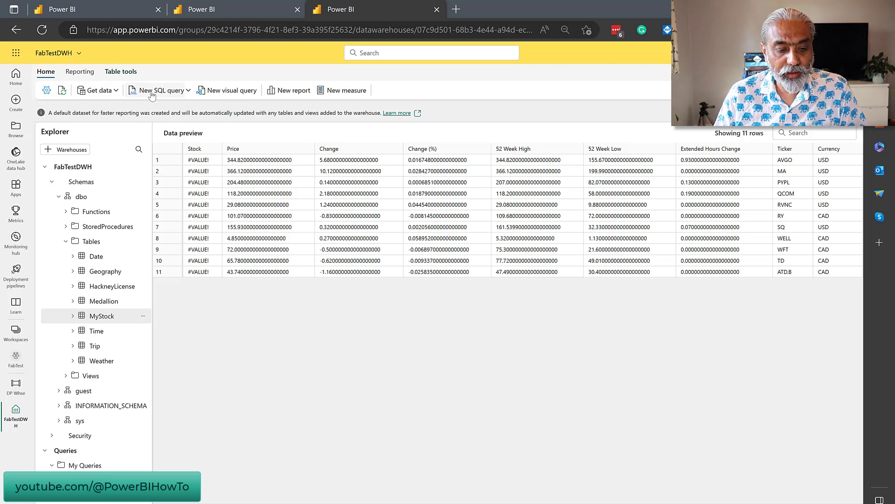
Return to FabTest, open the FabTestDWH dataset and tick MyStock for a table preview
left_click(16, 358)
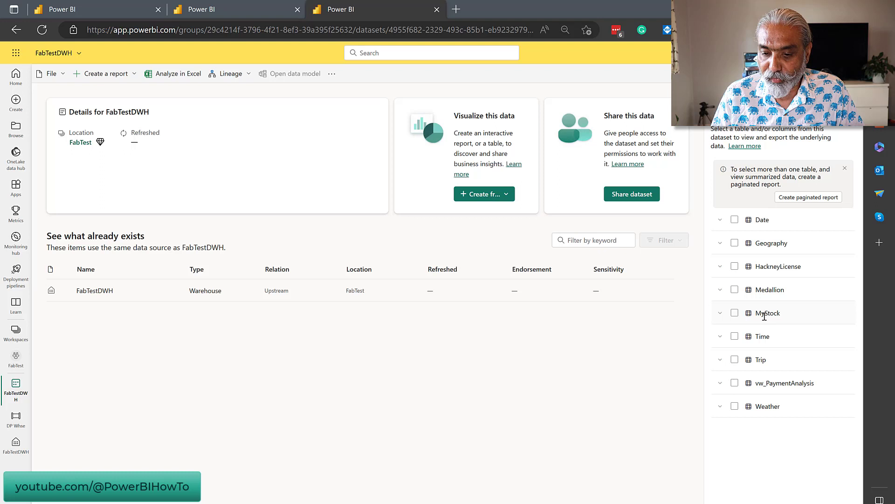
left_click(735, 314)
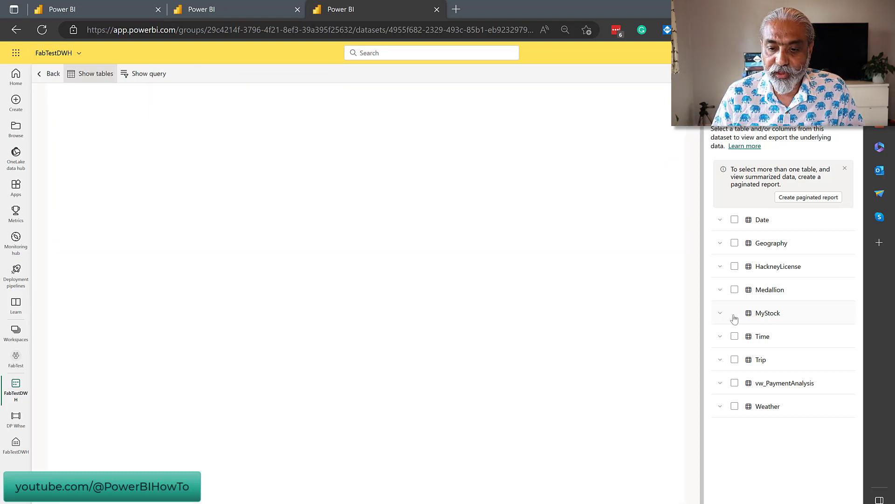